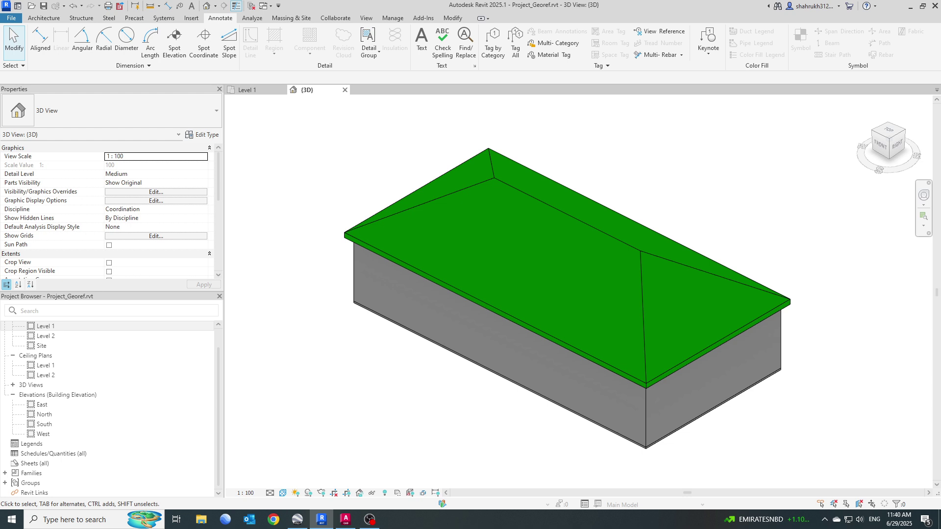
- Place a spot coordinate with a leader on the building's nearest bottom corner in the 3D view
middle_click_drag(568, 303, 611, 321, "shift")
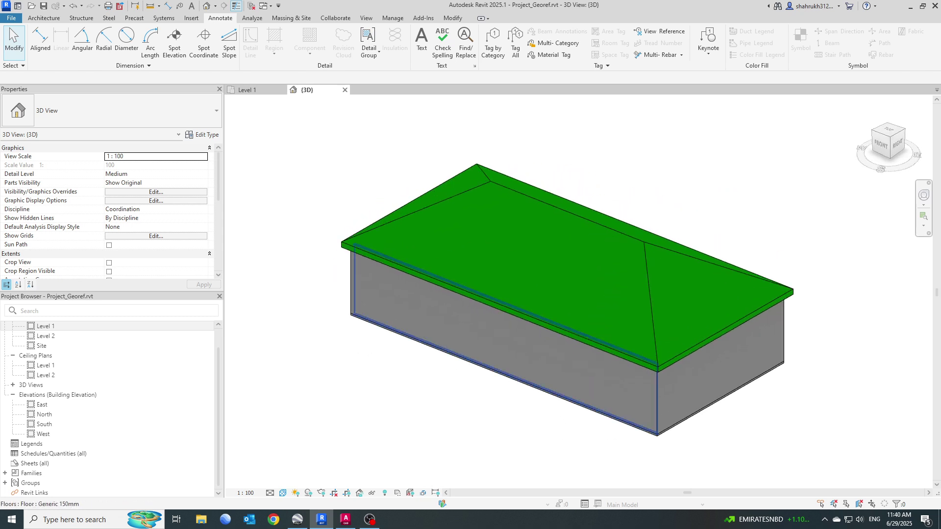
middle_click_drag(666, 392, 684, 395, "shift")
scroll(681, 441, "up", 3)
scroll(589, 414, "down", 2)
middle_click_drag(588, 414, 584, 434)
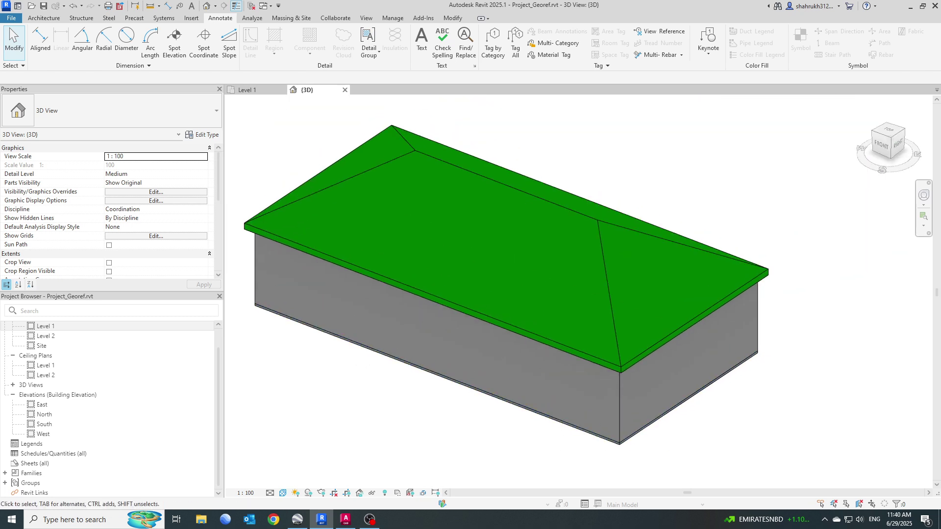
left_click(204, 45)
scroll(607, 438, "up", 5)
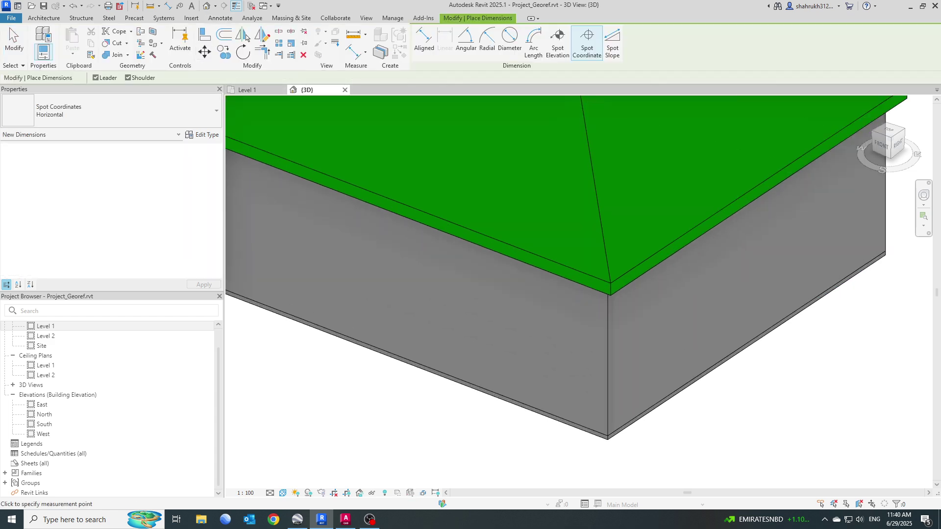
left_click(596, 438)
middle_click_drag(676, 453, 580, 368)
left_click(641, 412)
left_click(774, 412)
scroll(680, 367, "down", 2)
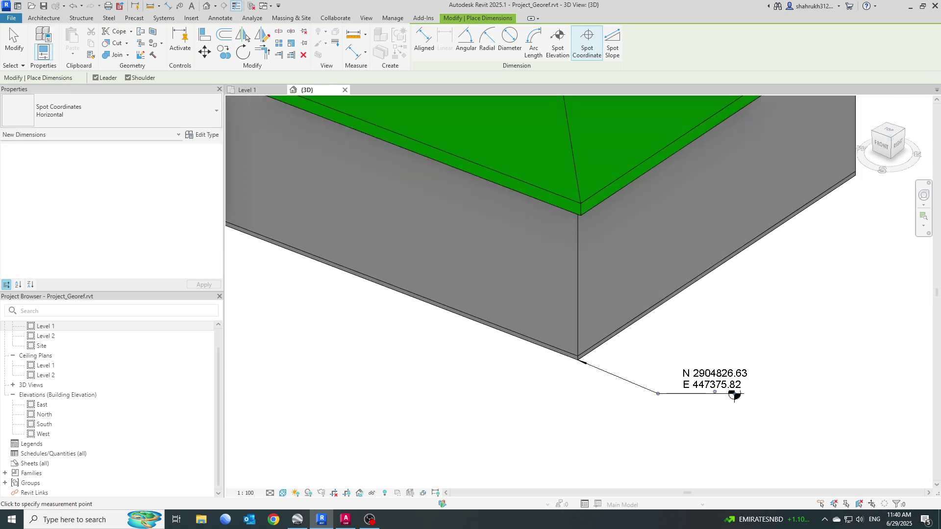
key("Escape")
scroll(728, 385, "up", 2)
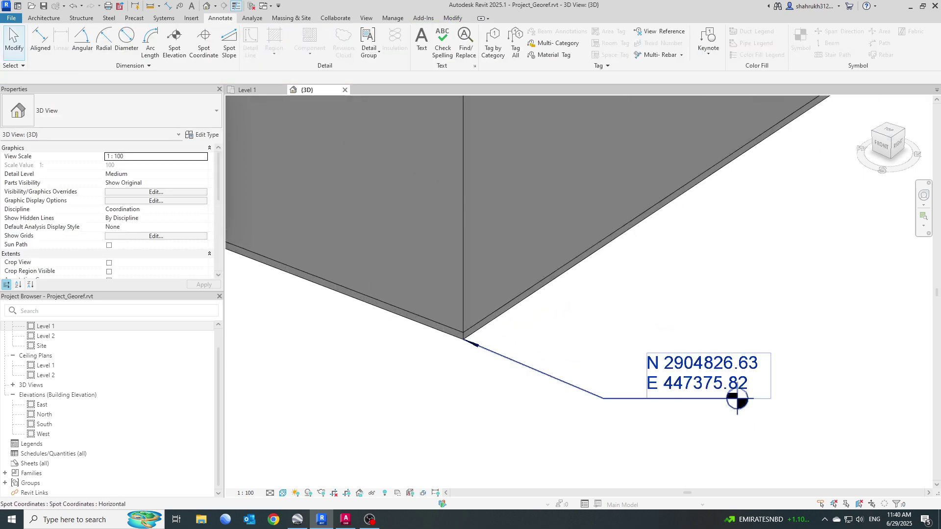
scroll(735, 396, "down", 2)
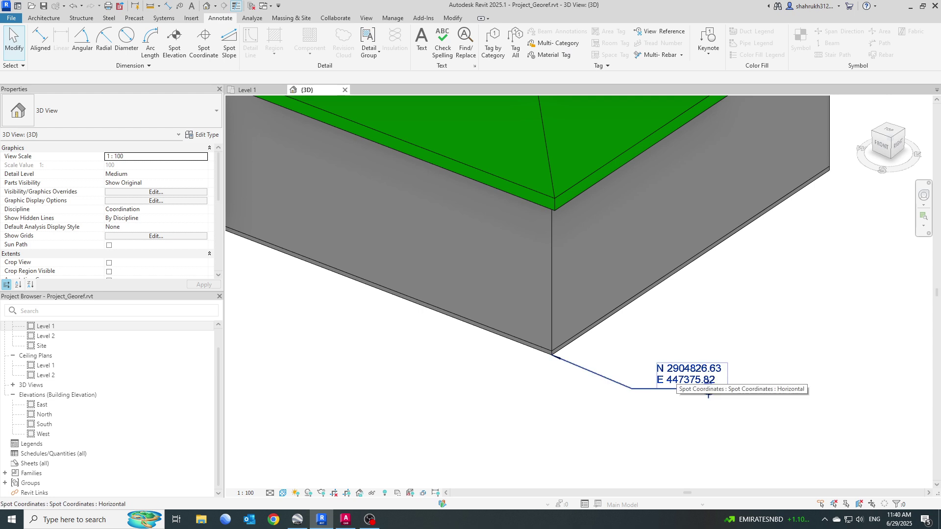
- Delete the spot coordinate from the building corner and fit the whole model in the view
left_click(709, 390)
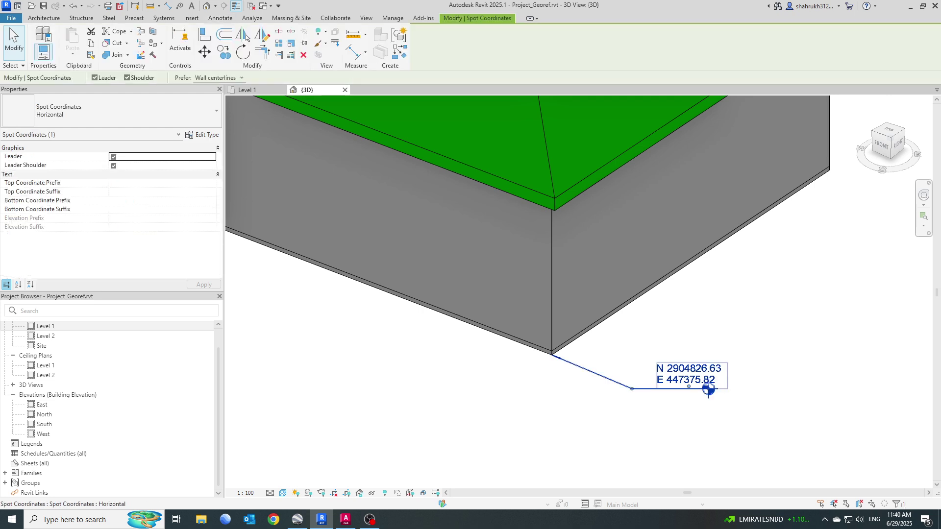
key("Delete")
key("z")
key("f")
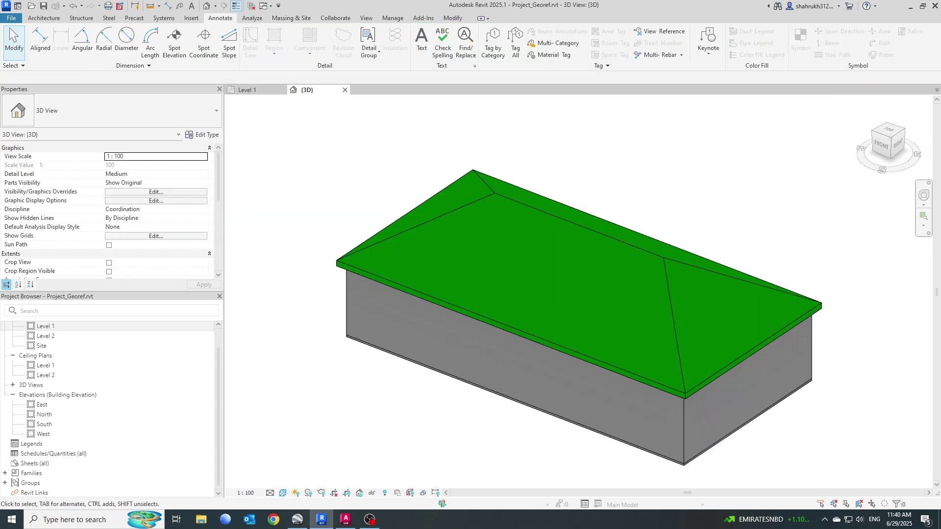
middle_click_drag(578, 319, 493, 319, "shift")
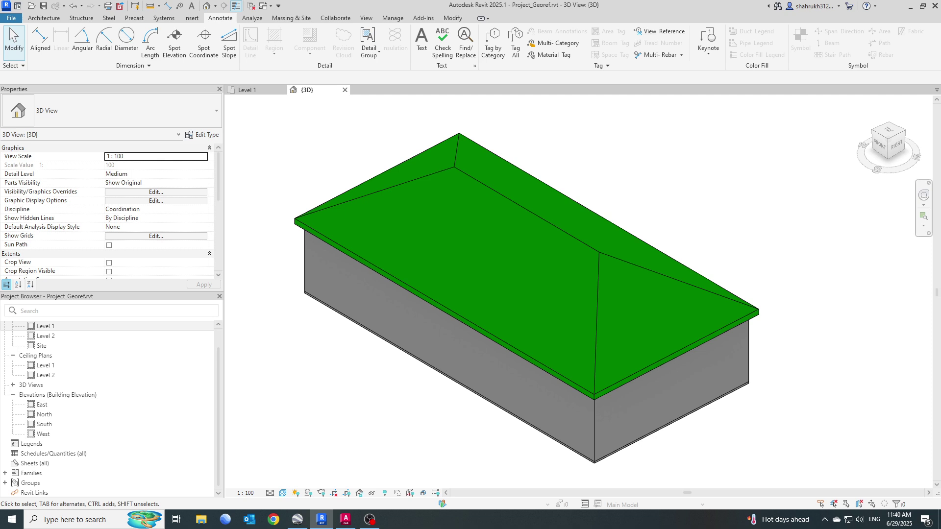
- Start an IFC export and delete the existing Project_Georef.ifc file from the Assigning Coordinates folder
left_click(11, 18)
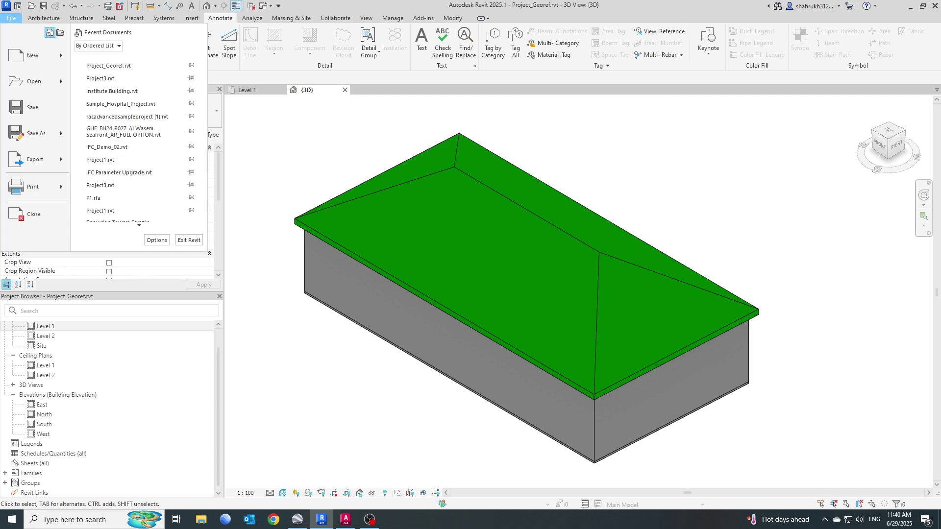
mouse_move(35, 159)
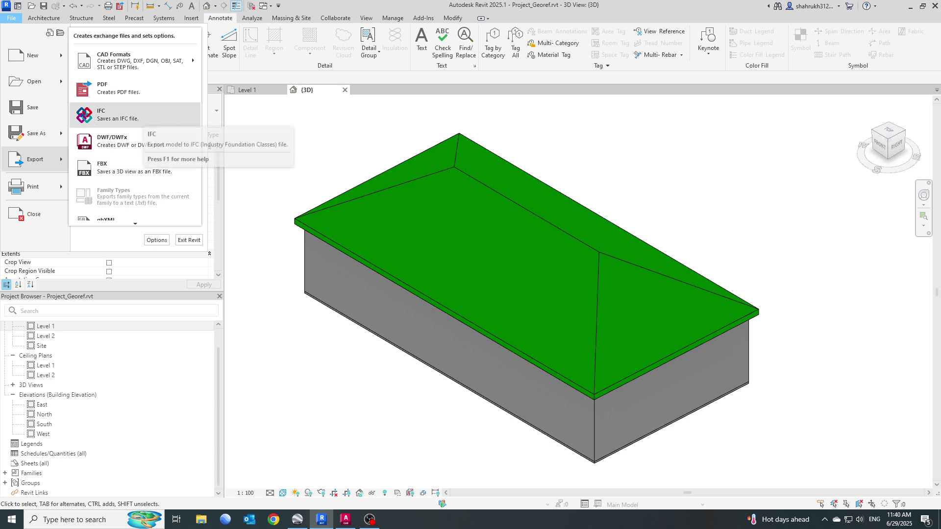
left_click(142, 114)
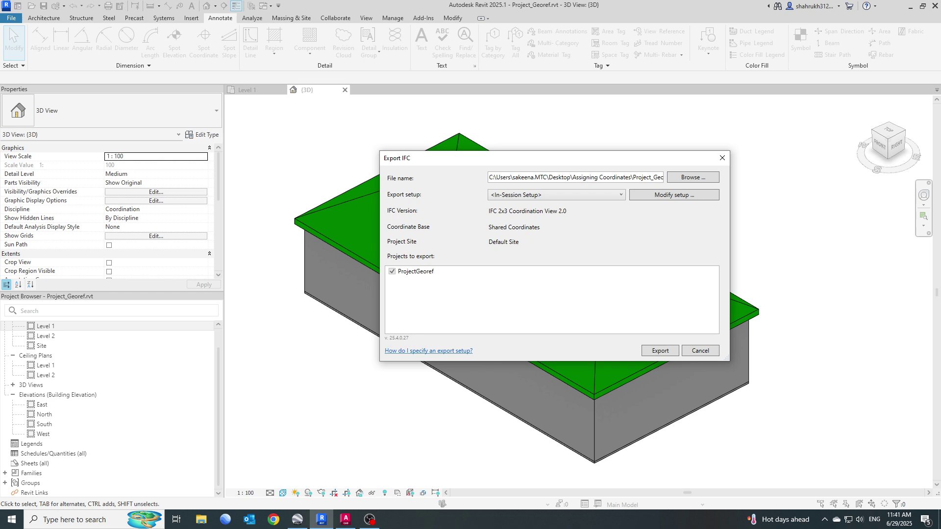
left_click(693, 177)
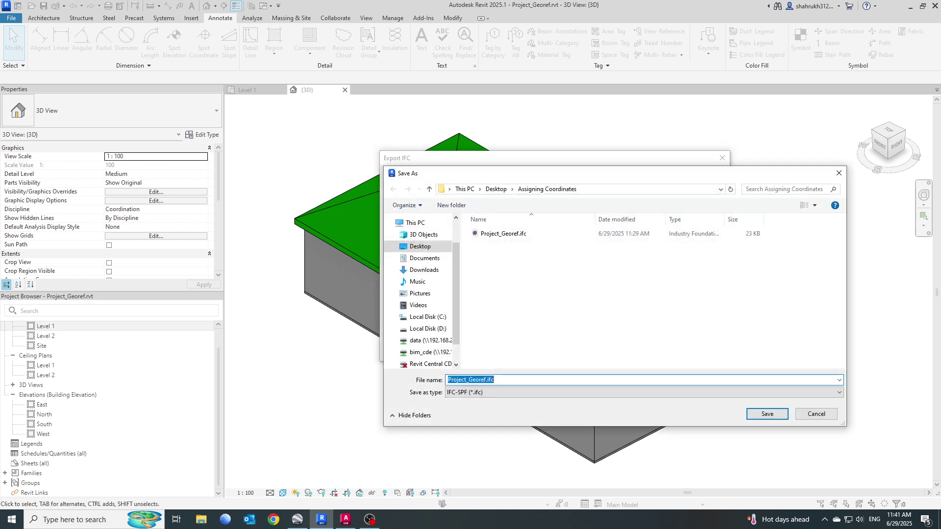
left_click(503, 234)
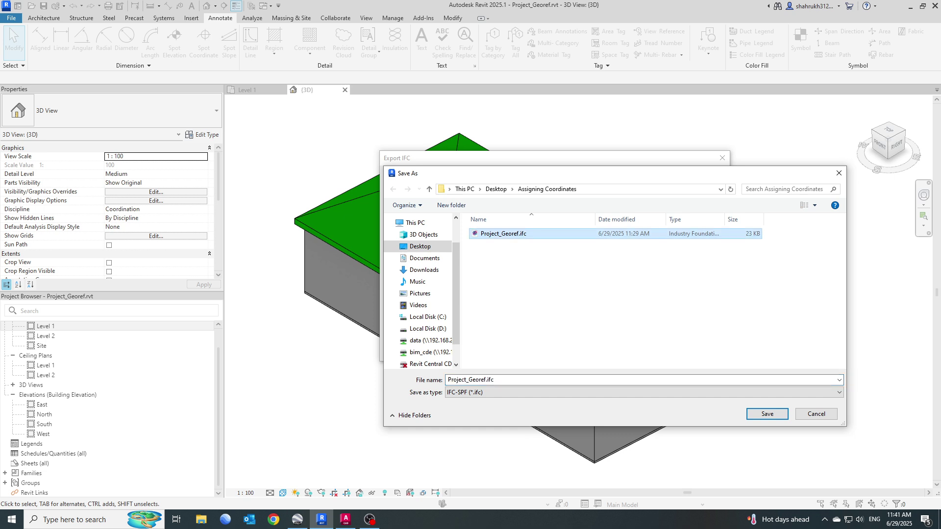
key("Delete")
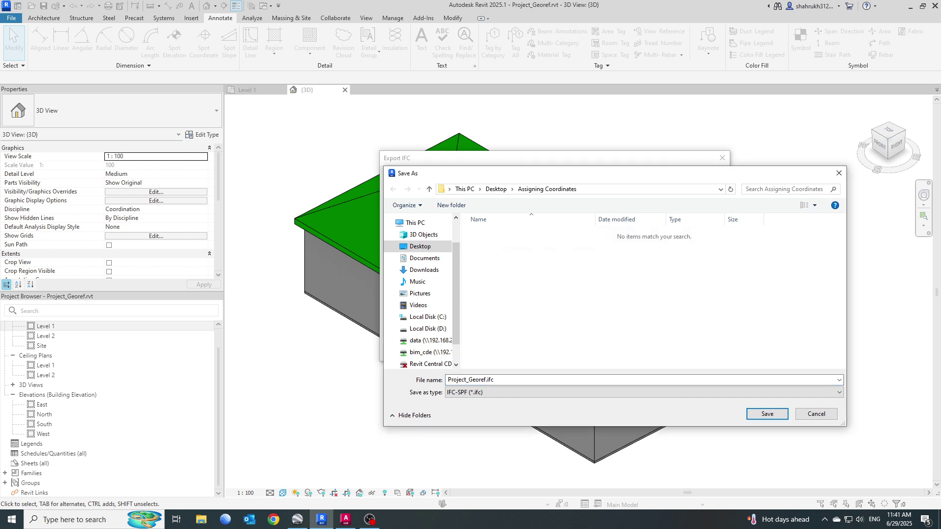
- Set the export destination to Project_Georef.ifc in the Assigning Coordinates folder
key("Tab")
key("Tab")
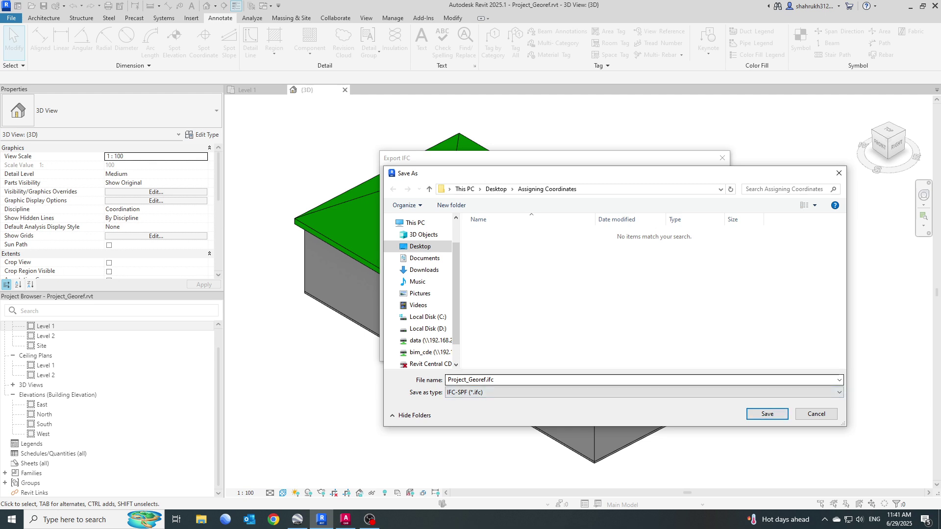
key("Return")
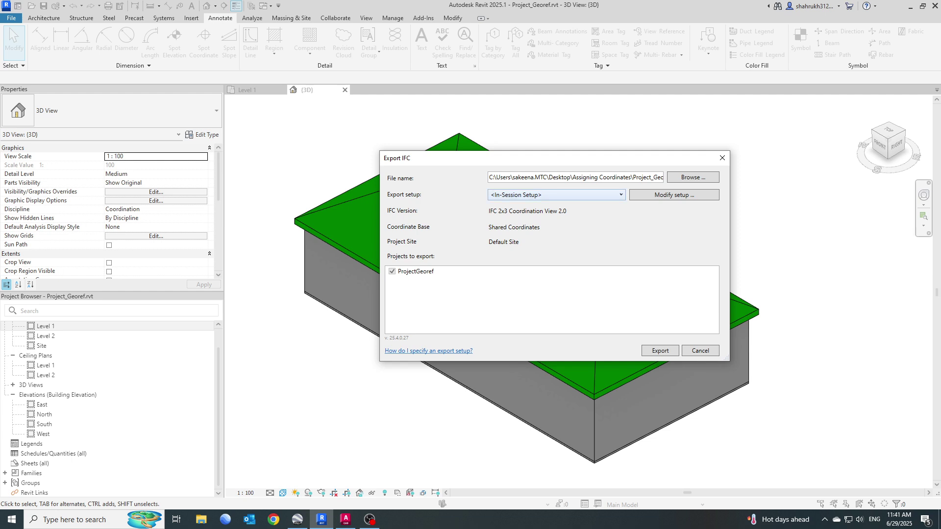
- Create a new IFC export setup named IFC 4
left_click(665, 195)
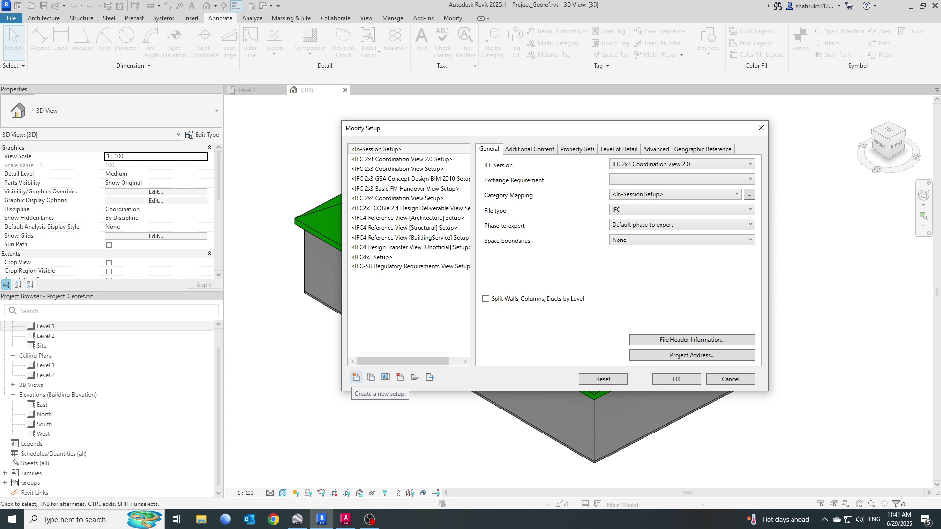
left_click(356, 377)
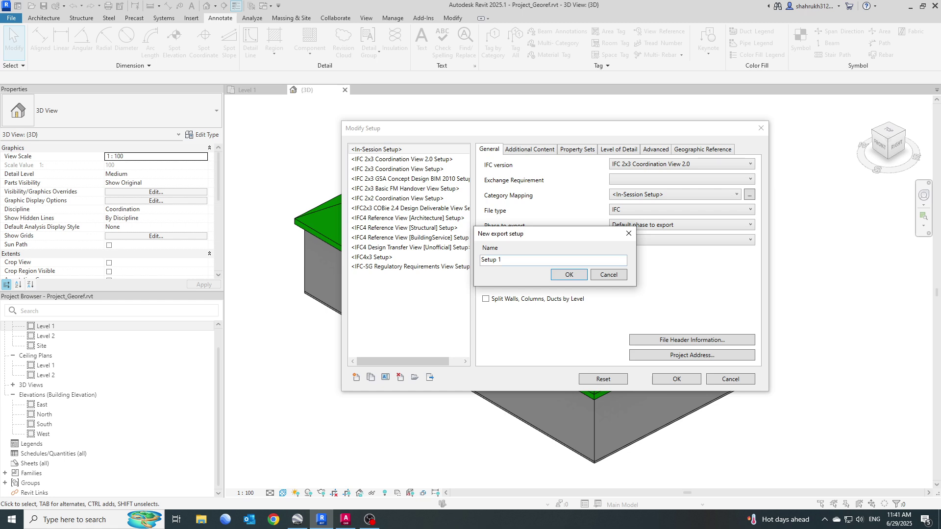
triple_click(529, 260)
type("IFC 4")
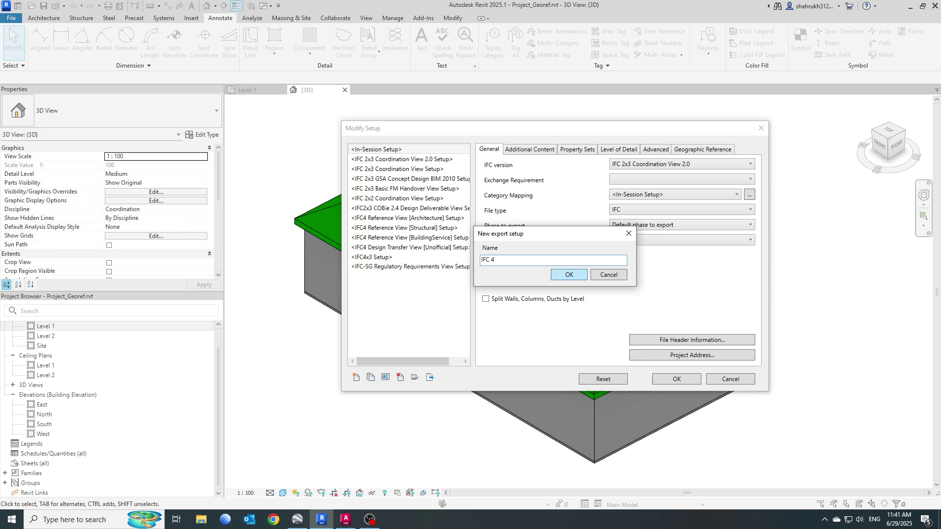
key("Return")
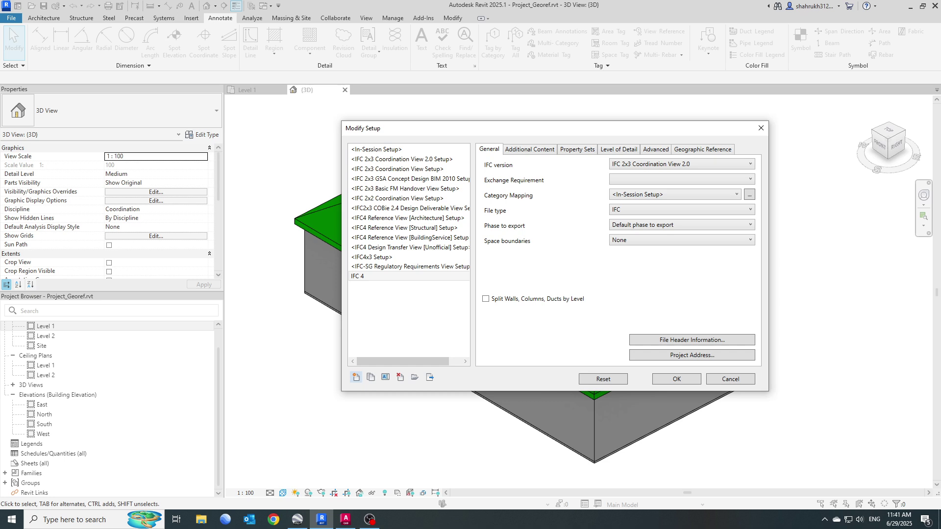
left_click(528, 149)
left_click(577, 149)
left_click(618, 149)
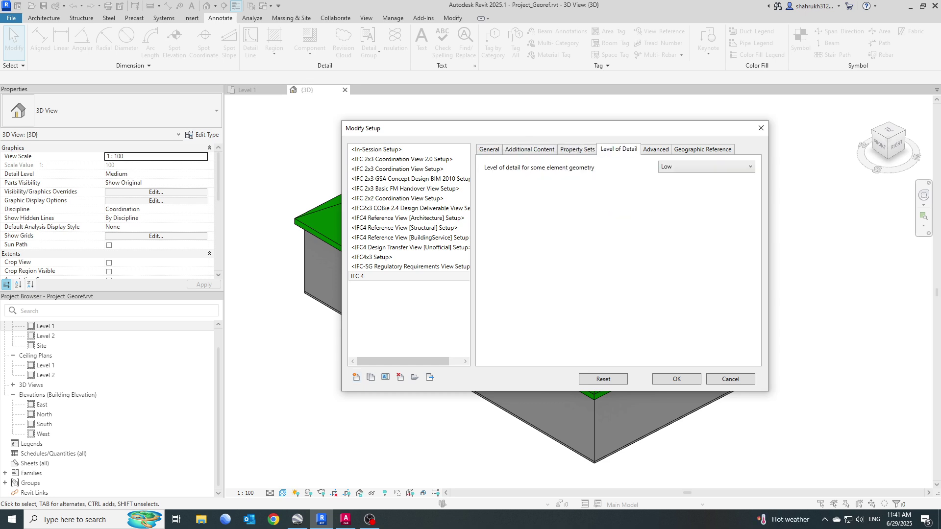
- Set the IFC version of the IFC 4 setup to IFC4 Reference View
left_click(489, 149)
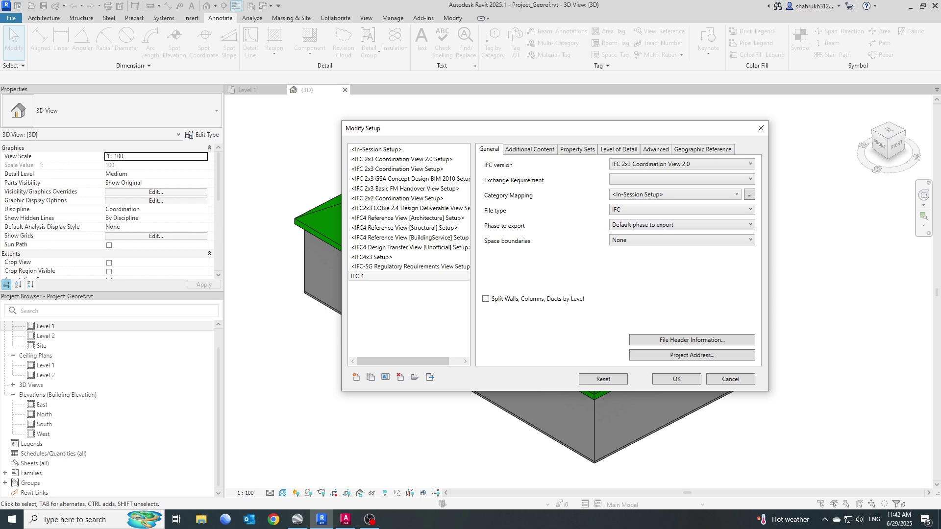
key("ctrl")
key("ctrl")
left_click(682, 164)
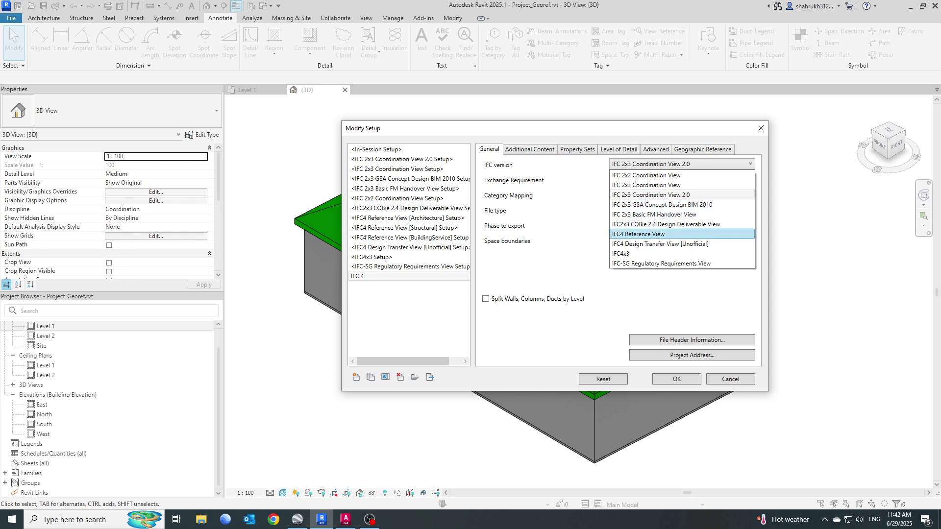
left_click(642, 234)
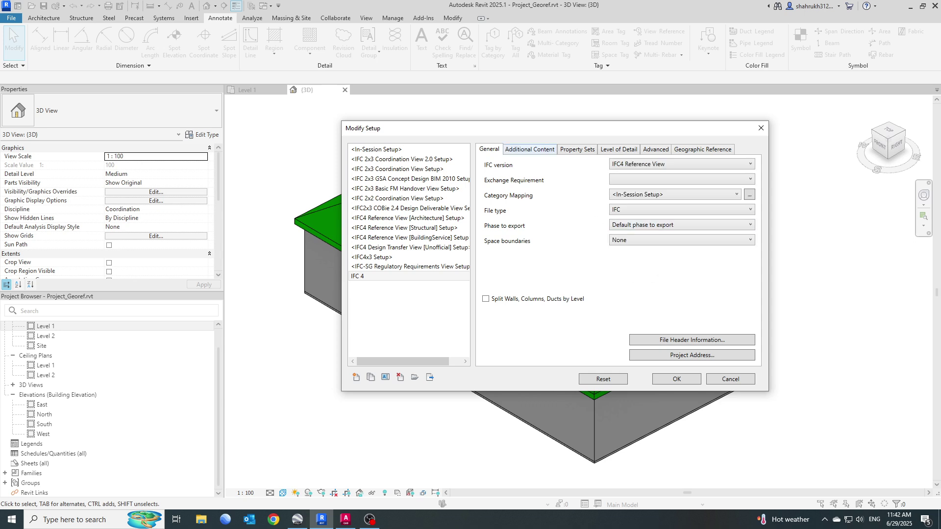
- Set the coordinate base in the IFC 4 setup's geographic reference to Project Base Point
left_click(528, 149)
left_click(576, 149)
left_click(619, 149)
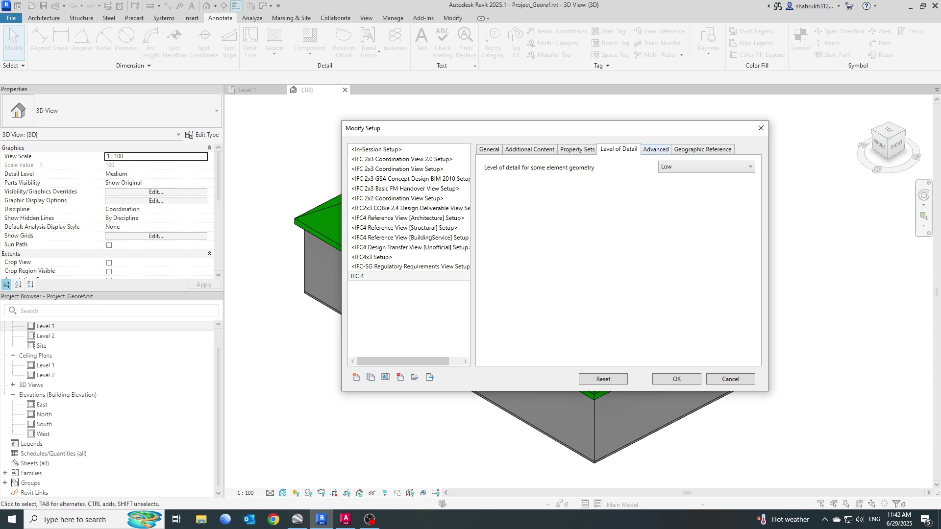
left_click(656, 149)
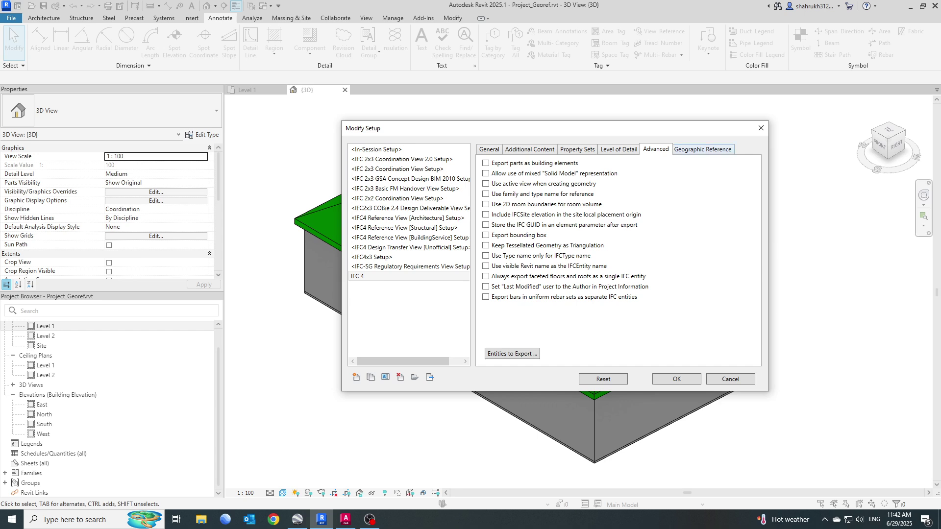
left_click(703, 149)
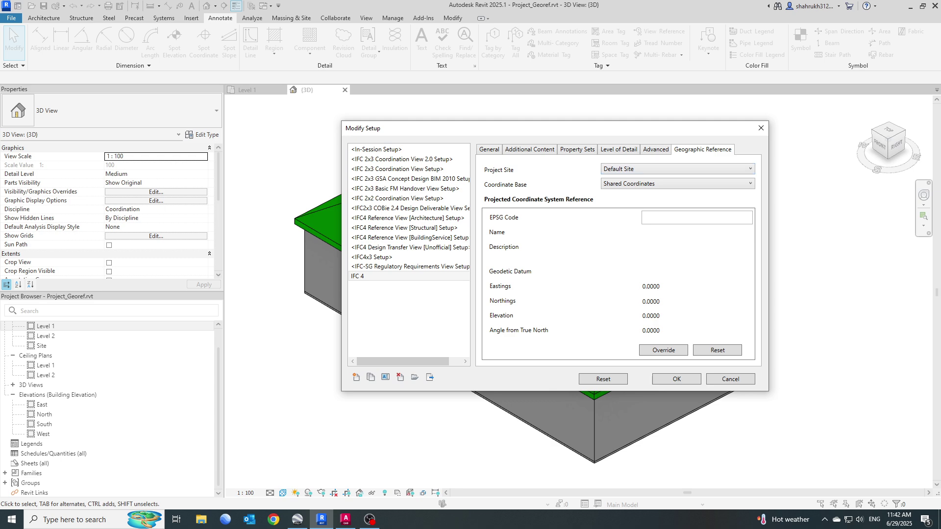
left_click(678, 184)
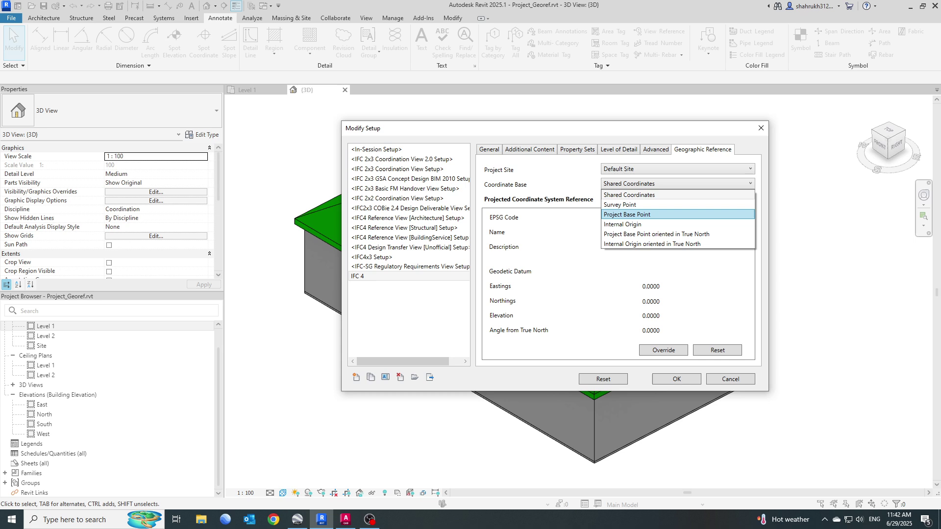
left_click(626, 214)
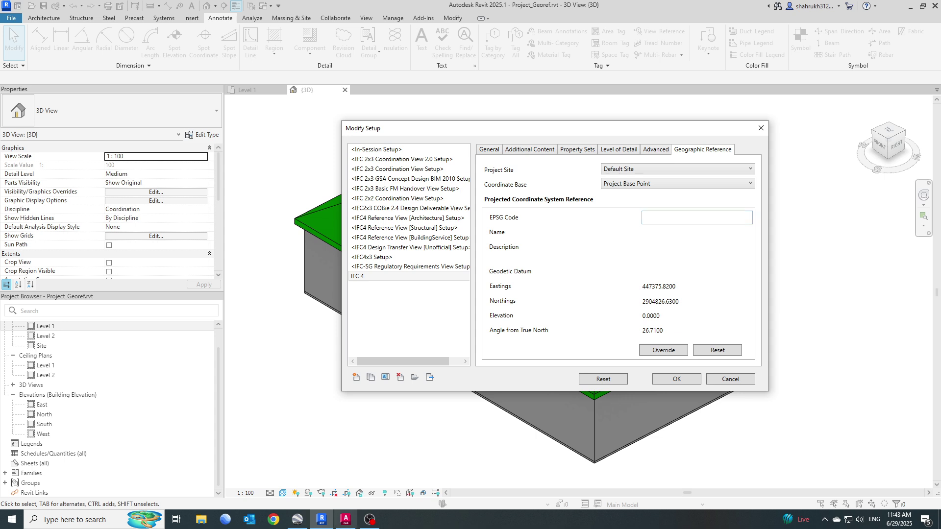
- Switch to Google Earth Pro and examine the location of the Known Coordinate placemark to identify the project's region
left_click(298, 520)
scroll(524, 261, "down", 10)
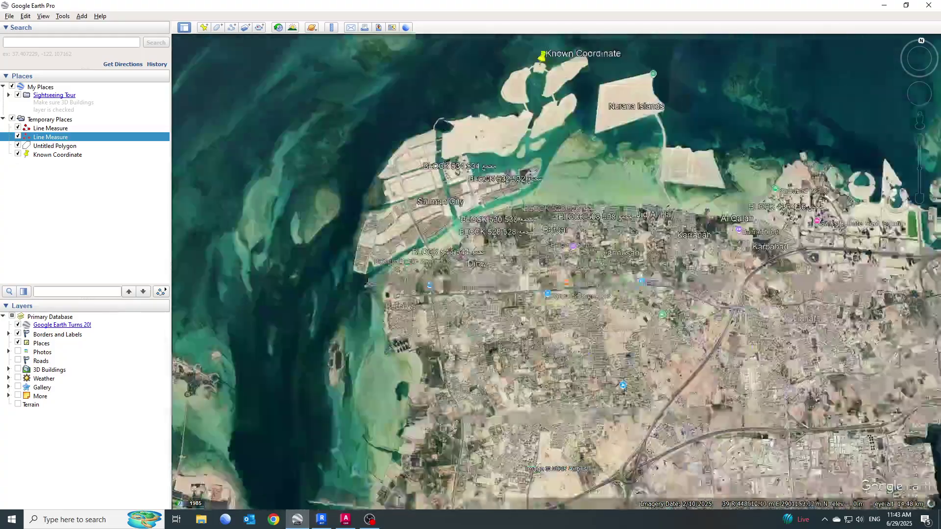
scroll(415, 88, "up", 10)
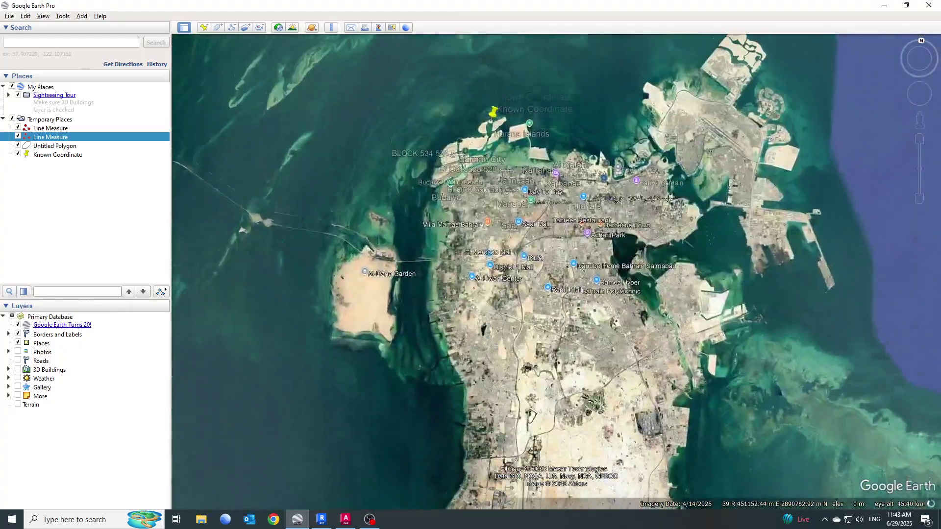
scroll(514, 167, "up", 8)
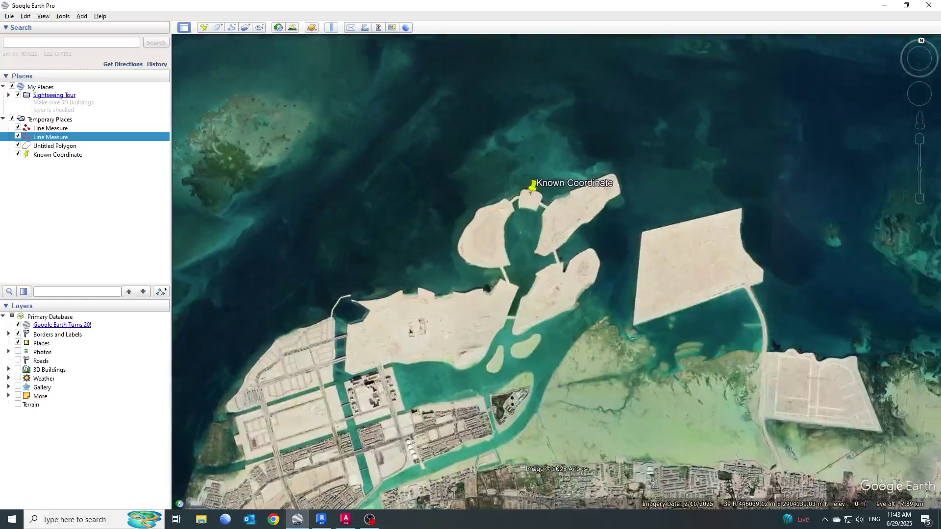
scroll(466, 115, "up", 5)
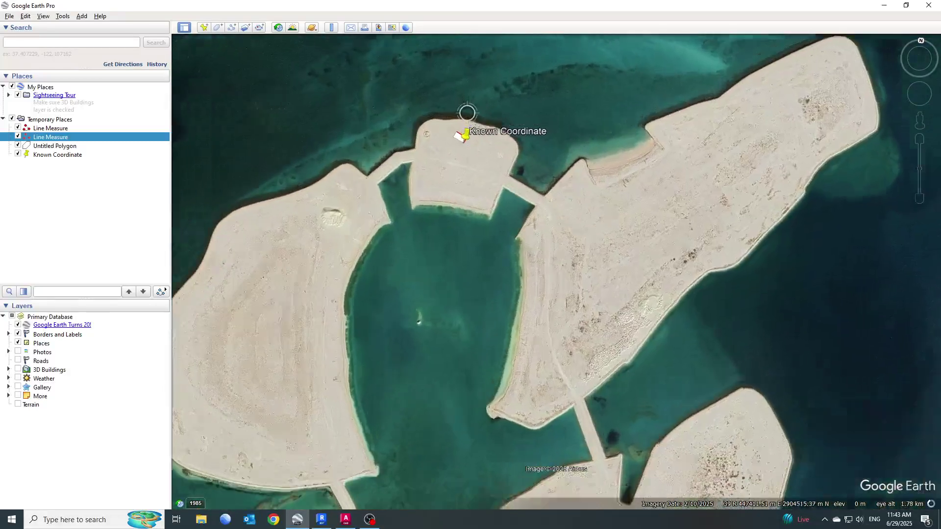
scroll(479, 242, "down", 7)
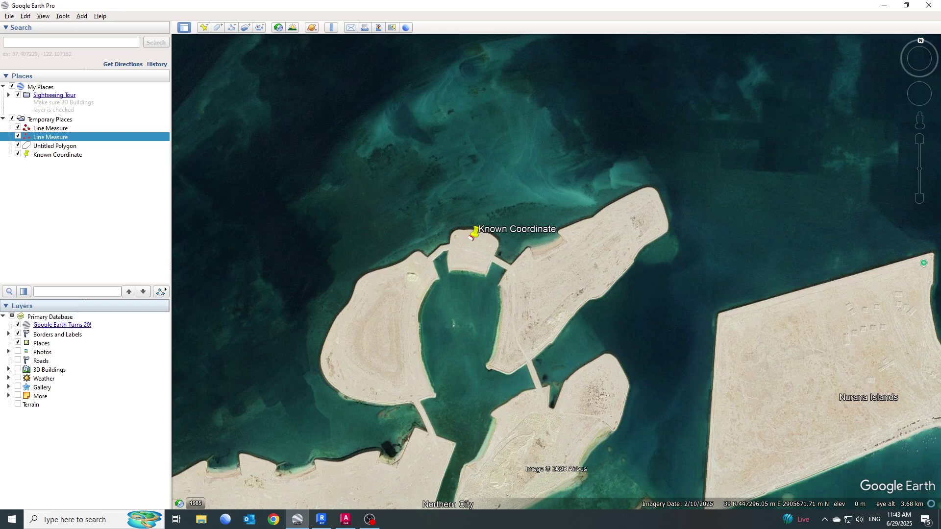
- Switch back to Revit and set the EPSG code in the IFC 4 setup's projected coordinate system reference to 32639
key("alt+Tab")
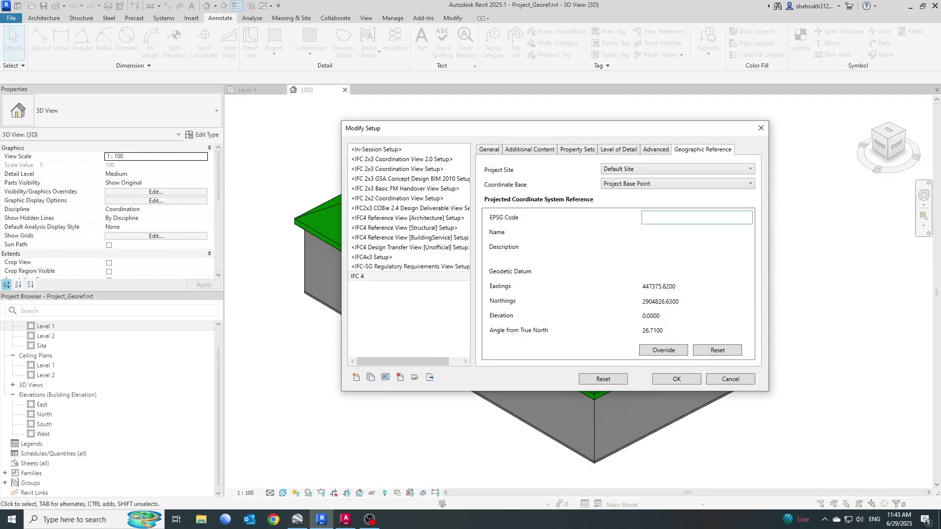
type("32639")
left_click(663, 350)
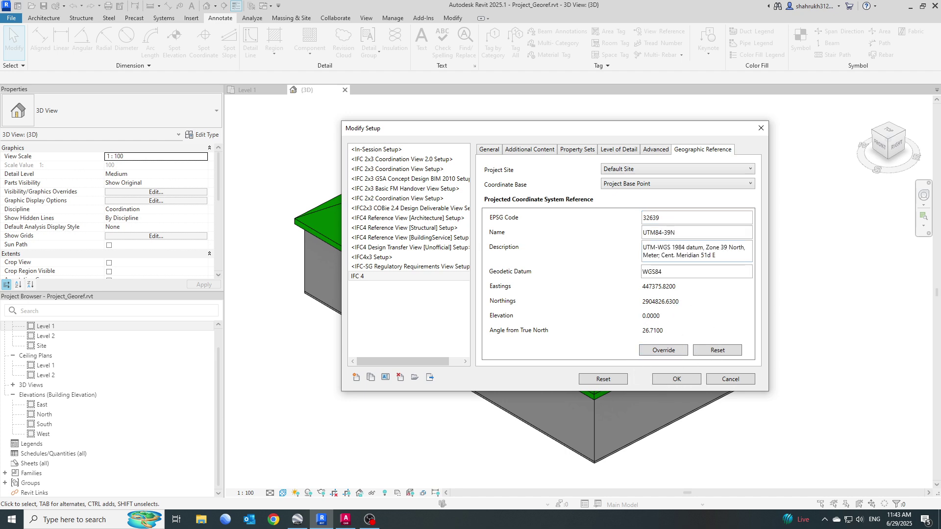
- Check the coordinate system description, geodetic datum and angle from true north, and export ProjectGeoref with the IFC 4 setup
left_click_drag(717, 255, 646, 247)
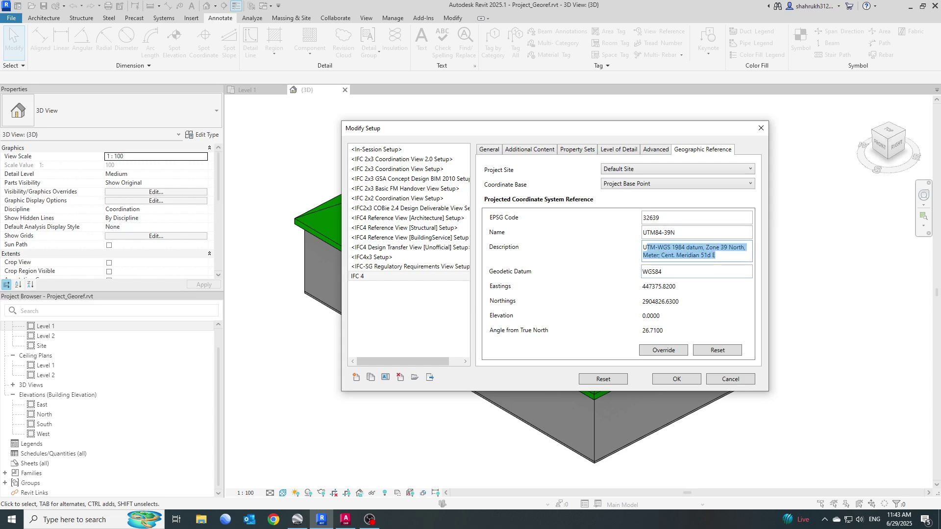
left_click_drag(670, 287, 642, 271)
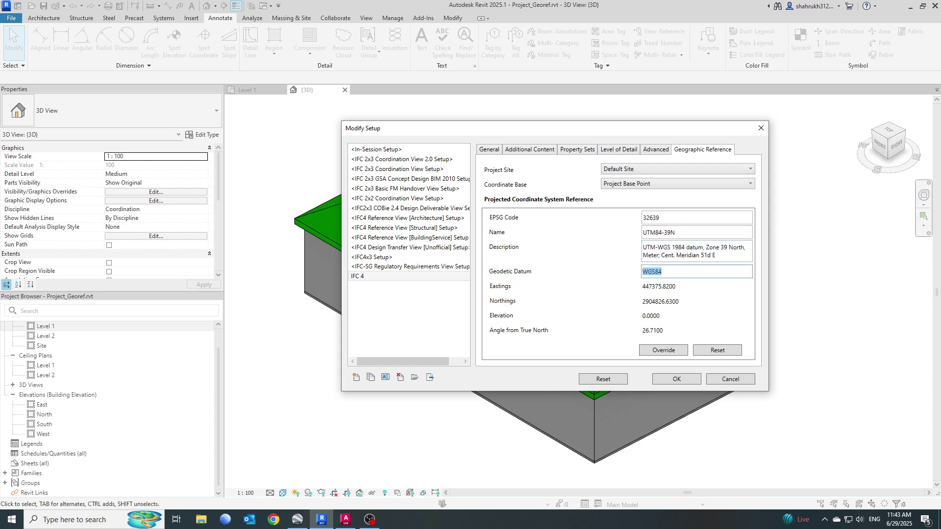
left_click(669, 287)
left_click_drag(664, 330, 642, 330)
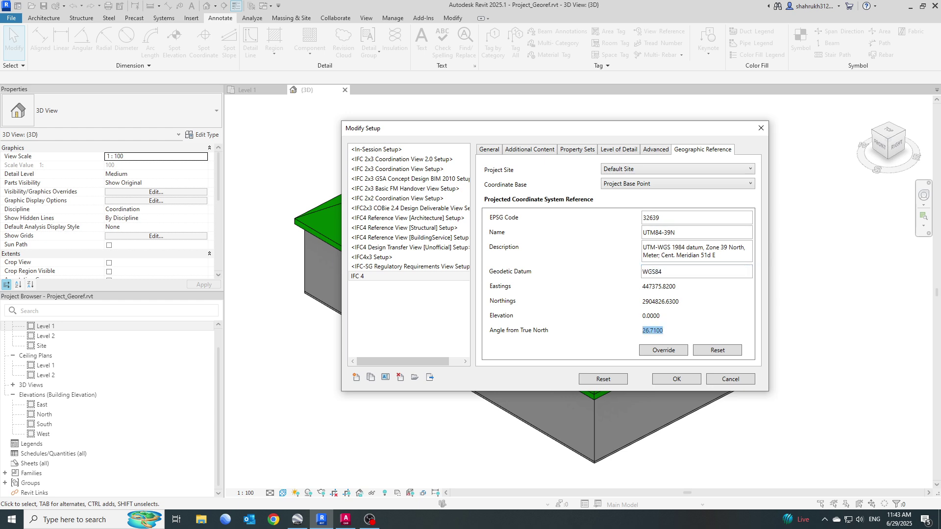
left_click(653, 330)
key("Return")
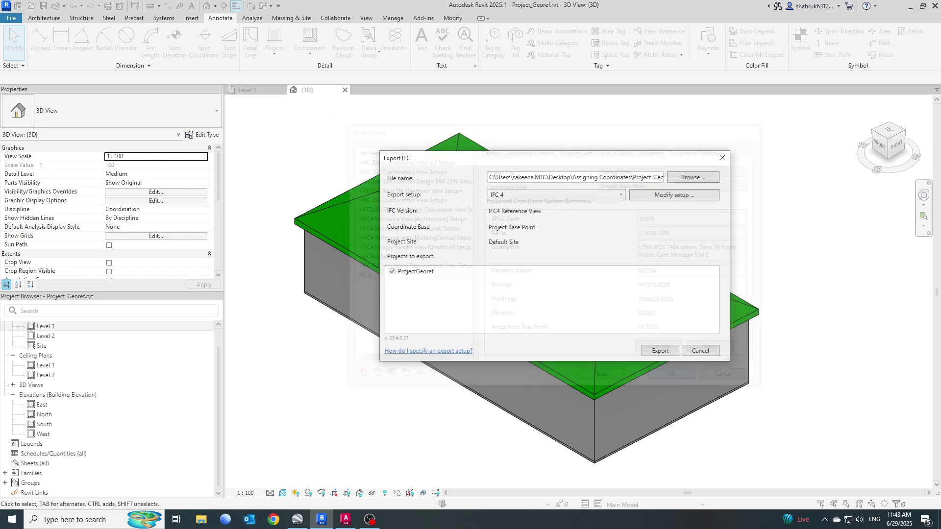
left_click(668, 354)
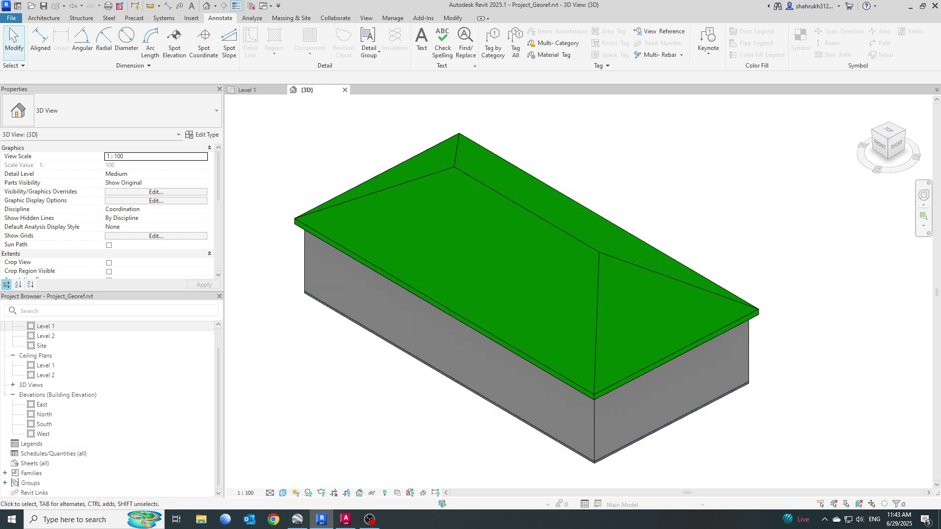
- Open the Assigning Coordinates folder from the desktop to check for the exported IFC file
left_click(939, 520)
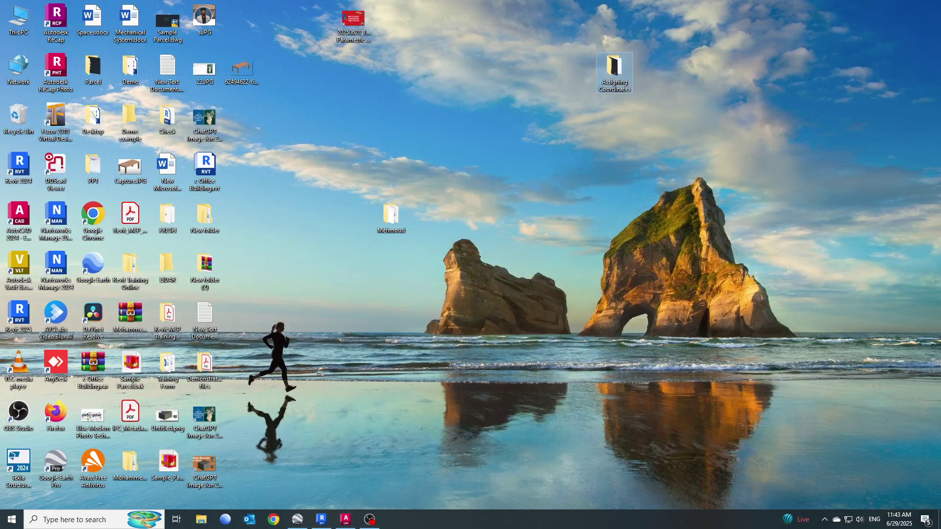
double_click(616, 71)
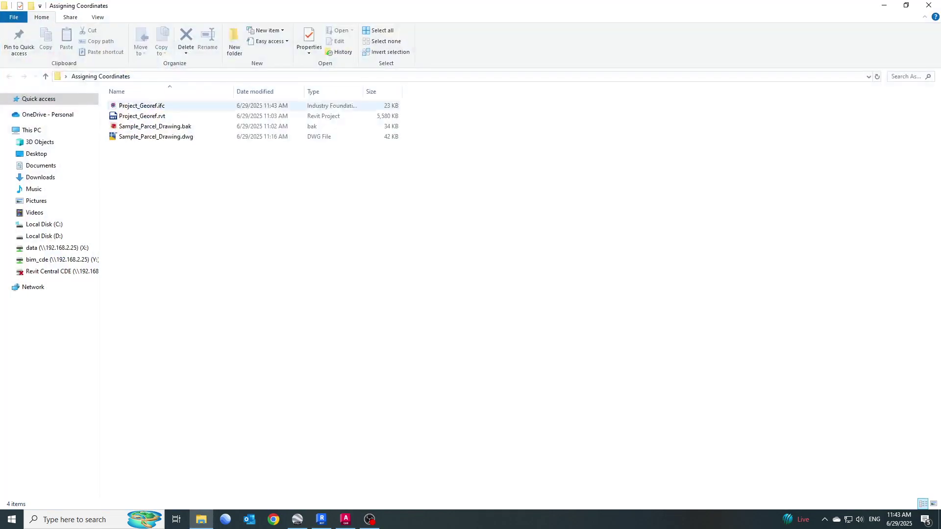
key("ctrl")
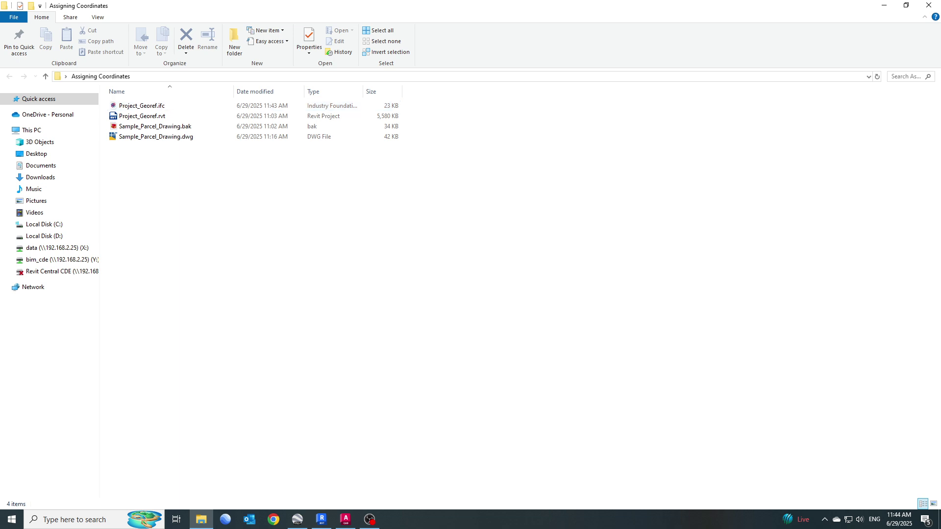
- Open Google Chrome with the Person 1 profile
left_click(273, 520)
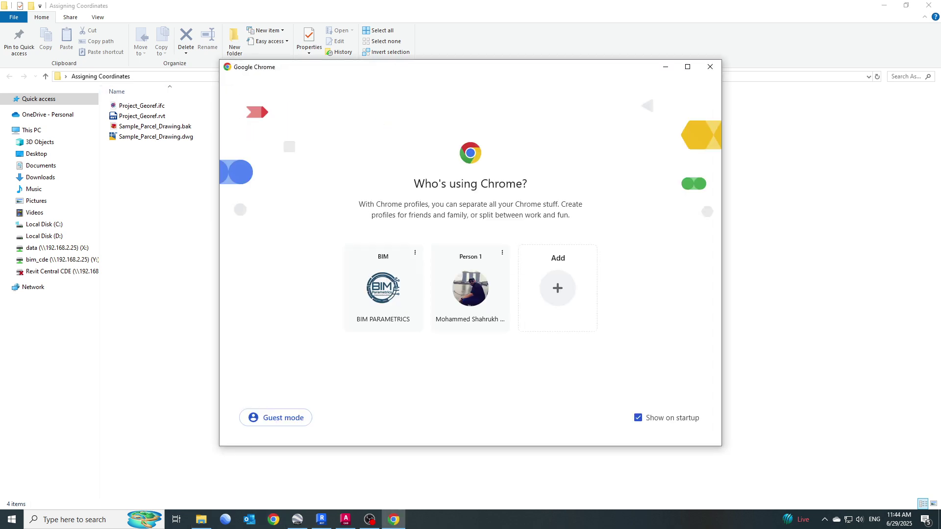
left_click(470, 289)
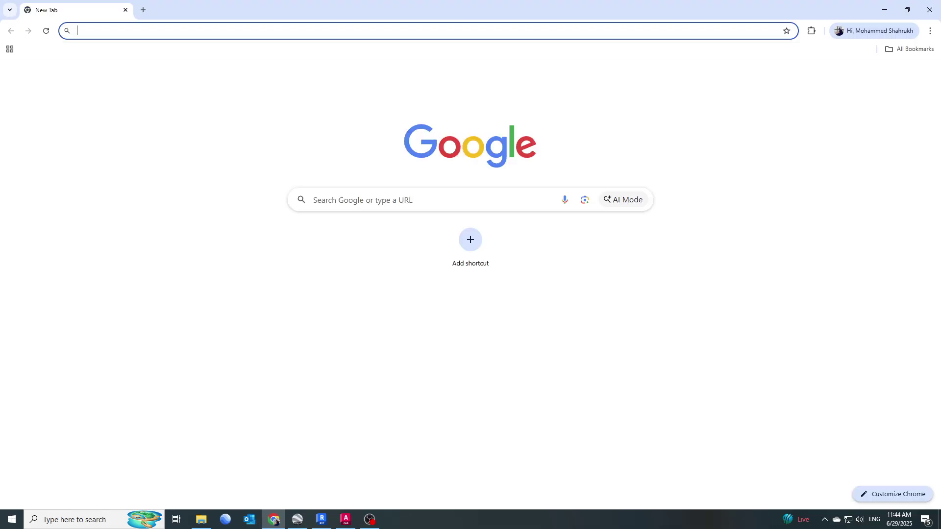
type("GEOR")
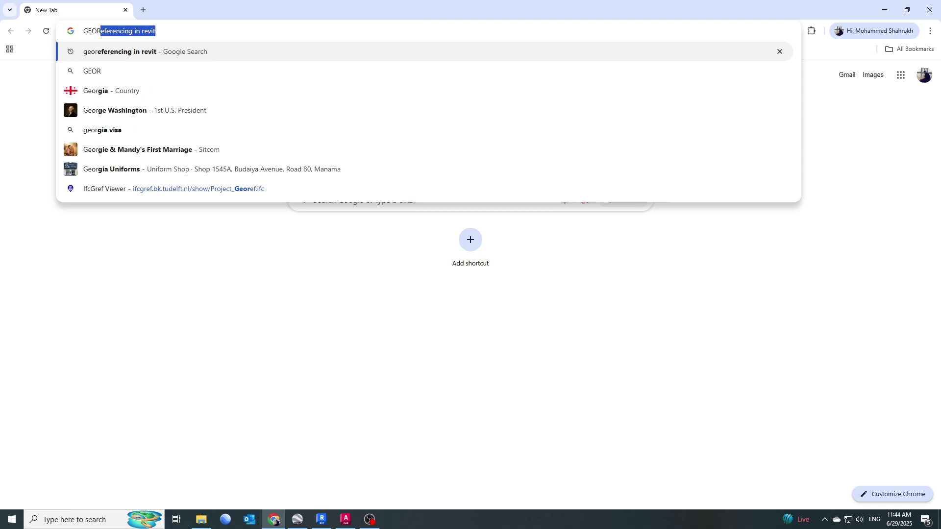
key("Right")
key("BackSpace")
key("BackSpace")
key("BackSpace")
key("BackSpace")
key("BackSpace")
key("BackSpace")
key("BackSpace")
key("BackSpace")
key("BackSpace")
key("BackSpace")
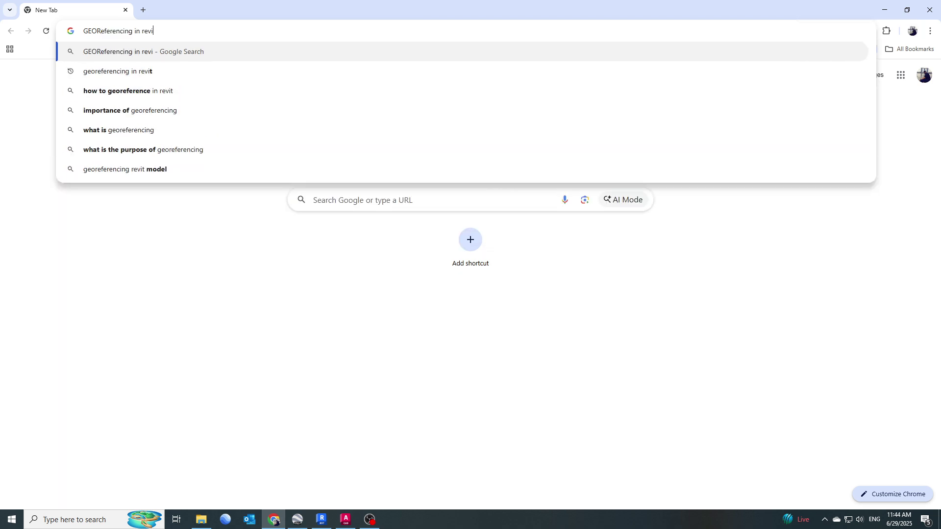
key("BackSpace")
key("BackSpace")
key("BackSpace")
key("BackSpace")
key("BackSpace")
key("BackSpace")
key("BackSpace")
key("BackSpace")
key("BackSpace")
key("BackSpace")
key("BackSpace")
key("BackSpace")
key("BackSpace")
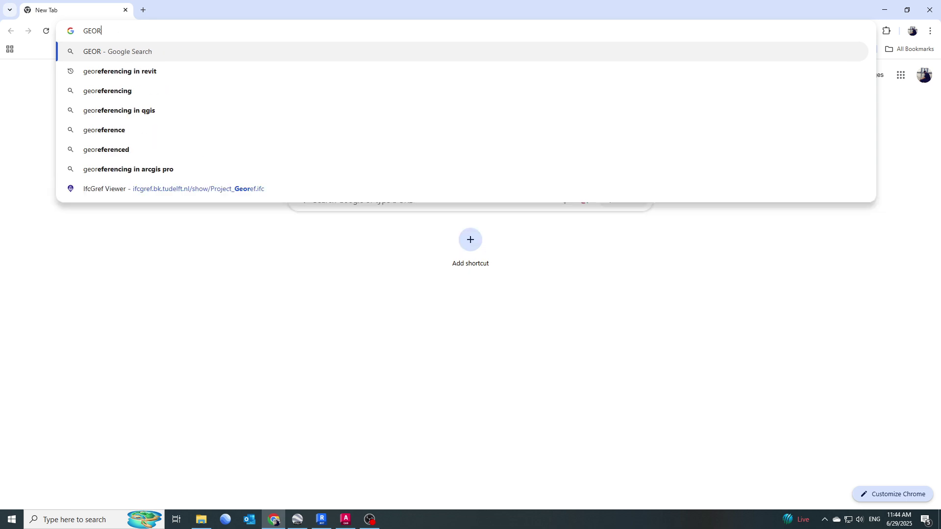
type("GEOX")
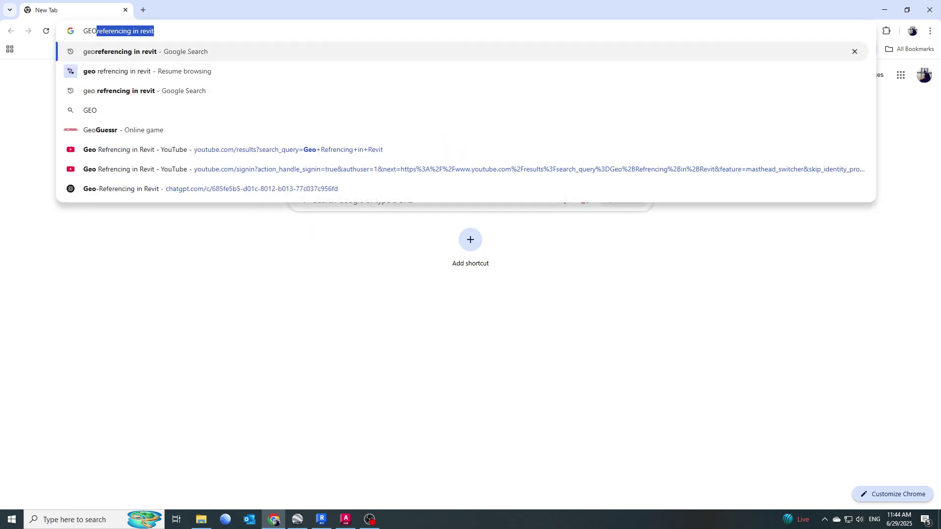
key("BackSpace")
key("BackSpace")
key("BackSpace")
key("BackSpace")
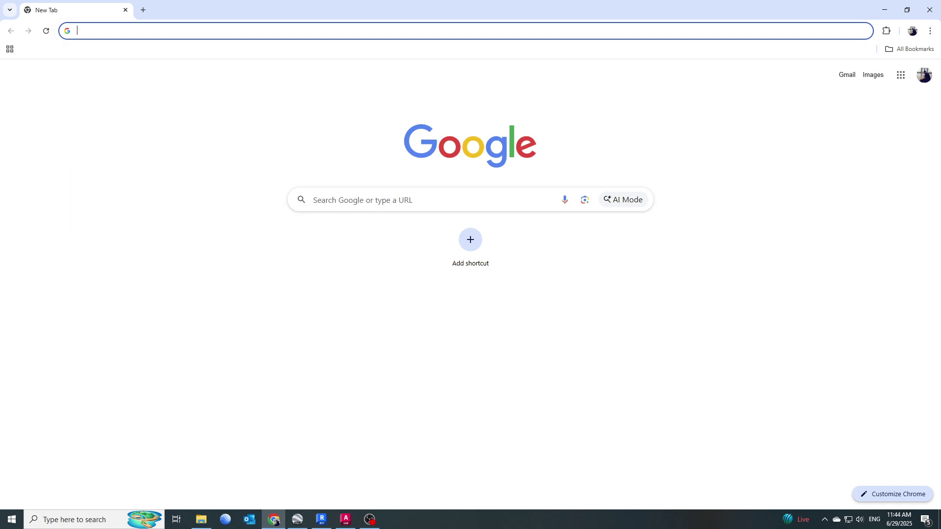
- Open the IfcGref site at ifcgref.bk.tudelft.nl and upload Project_Georef.ifc from the Assigning Coordinates folder
type("IFCgref.bk.tudelft.nl")
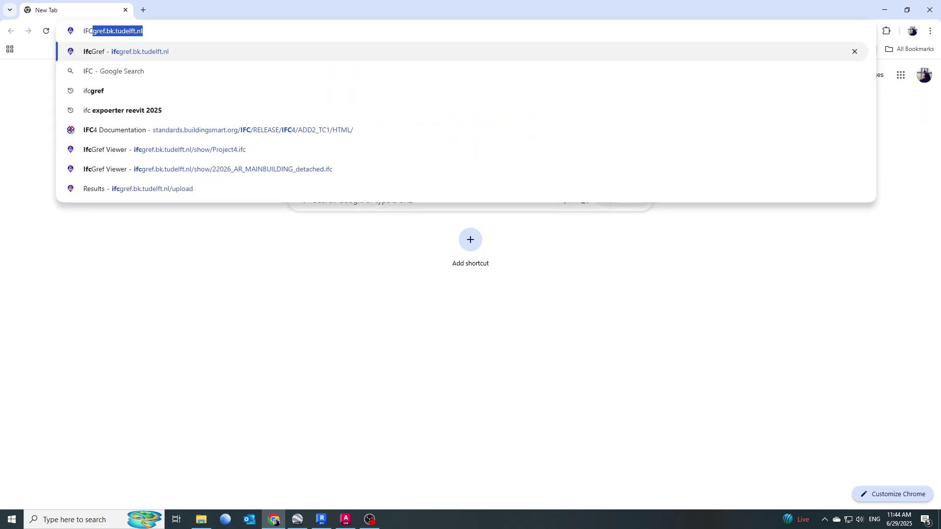
key("Return")
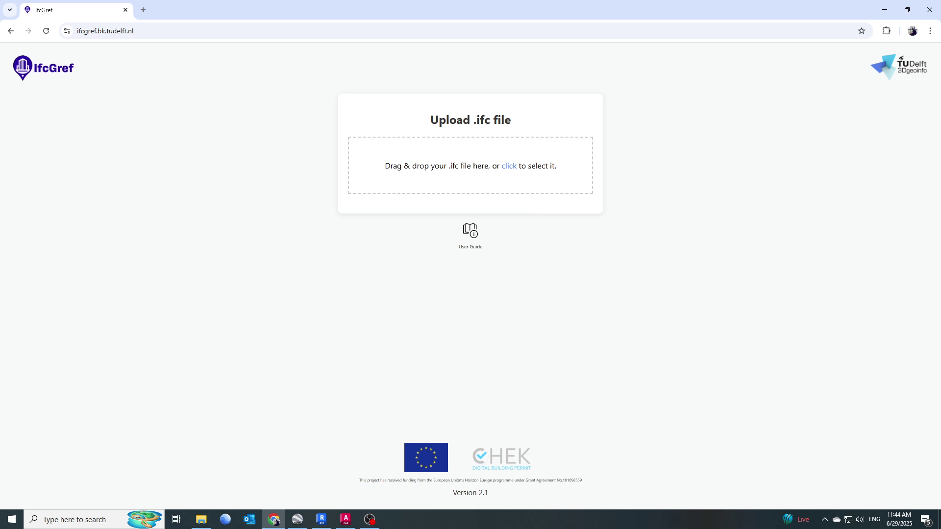
left_click(509, 165)
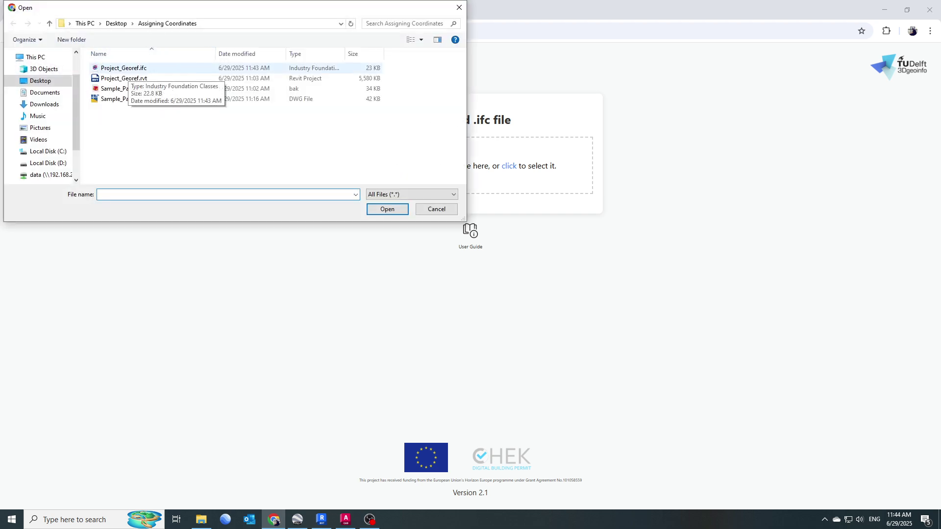
left_click(123, 68)
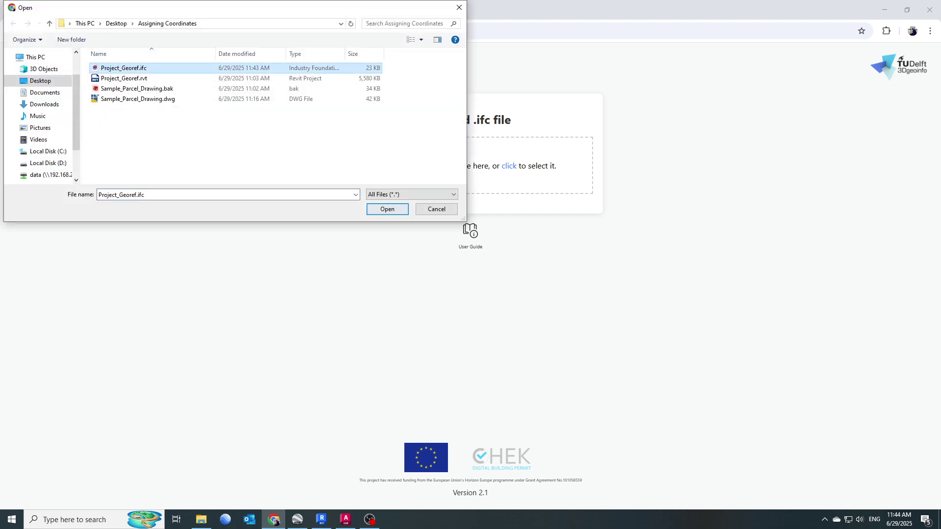
key("Return")
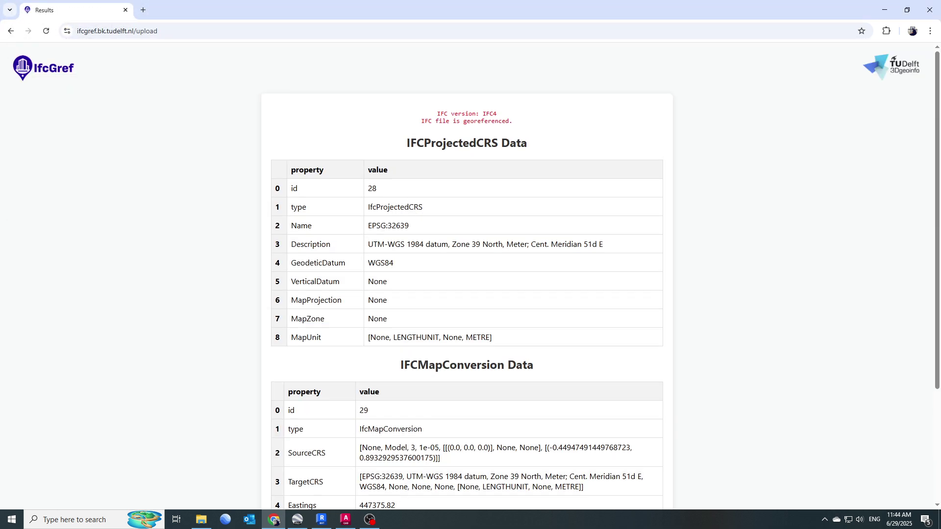
- Examine the georeferencing status, IFCProjectedCRS data and IFCMapConversion data of the uploaded IFC file
left_click_drag(420, 121, 513, 121)
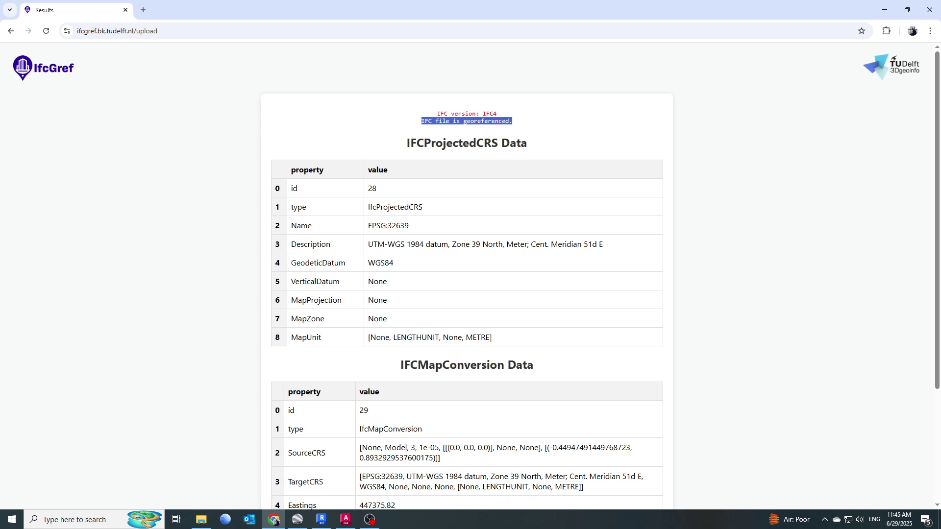
scroll(467, 275, "down", 3)
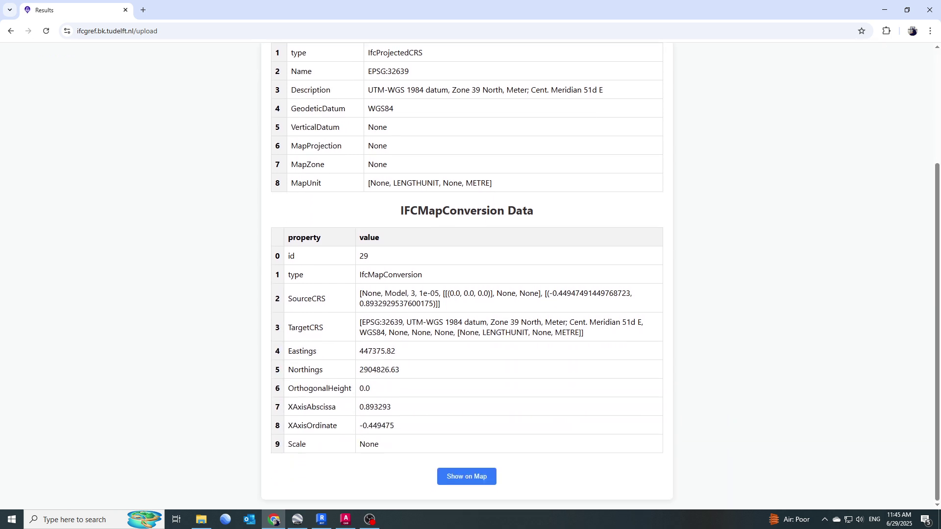
left_click(475, 476)
- Switch to Google Earth Pro and examine the Known Coordinate placemark up close and within the surrounding Bahrain region
left_click(297, 519)
scroll(474, 234, "up", 5)
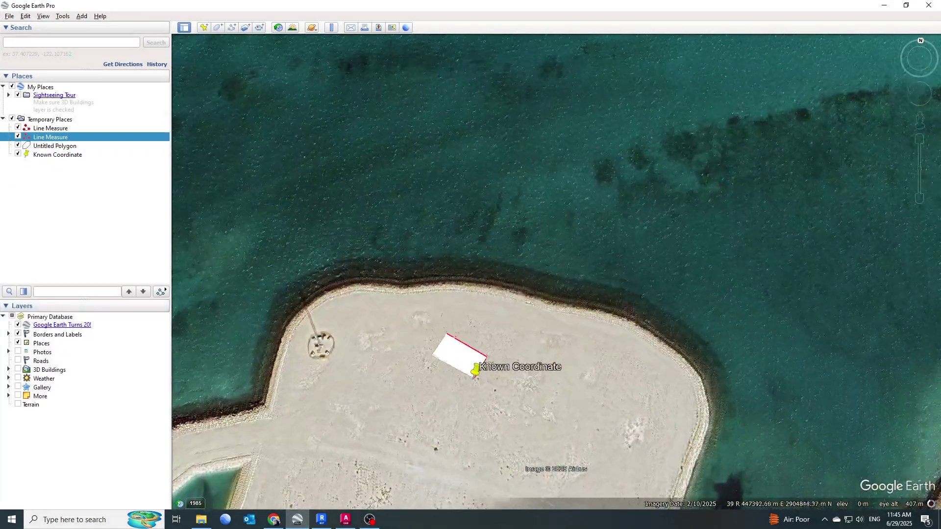
left_click_drag(457, 308, 511, 115)
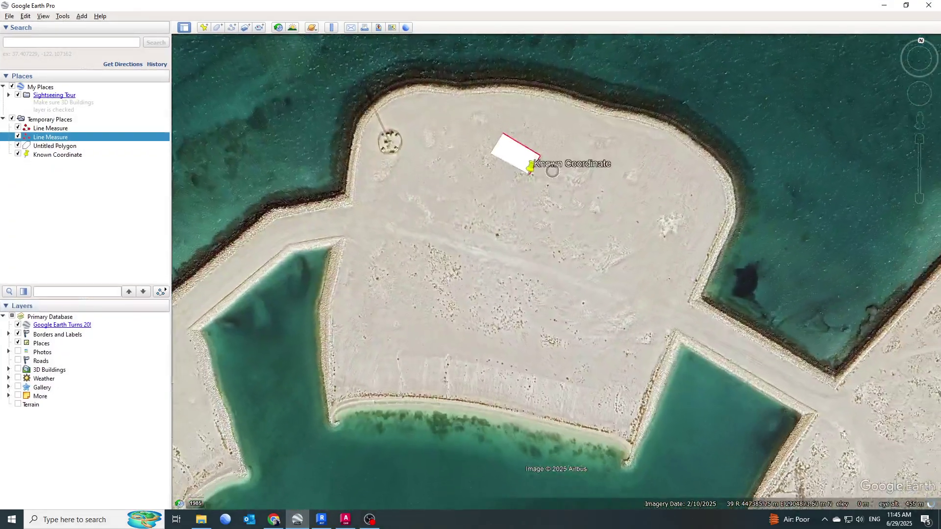
scroll(517, 263, "down", 2)
scroll(517, 263, "down", 10)
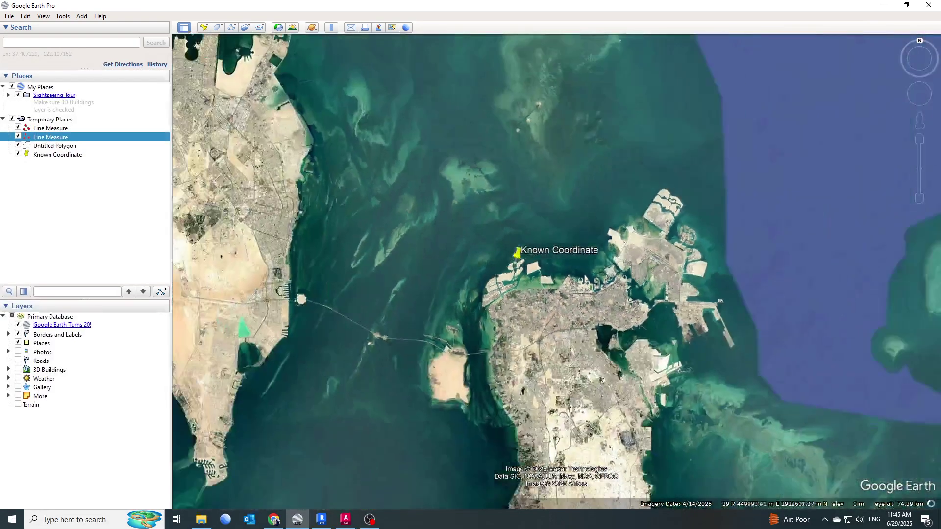
left_click_drag(546, 310, 522, 141)
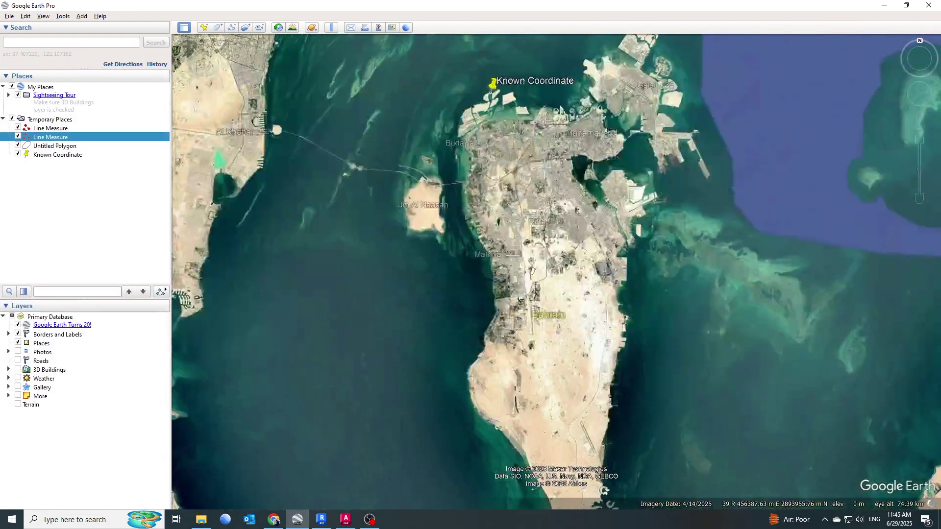
scroll(523, 141, "down", 2)
scroll(505, 130, "up", 5)
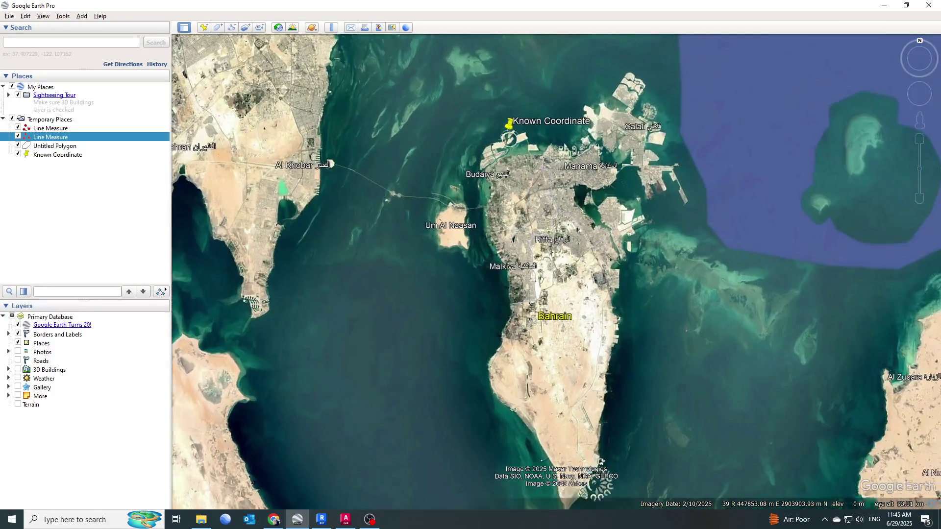
- Switch back to the IfcGref results in Chrome and show the georeferenced model on the map
key("alt+Tab")
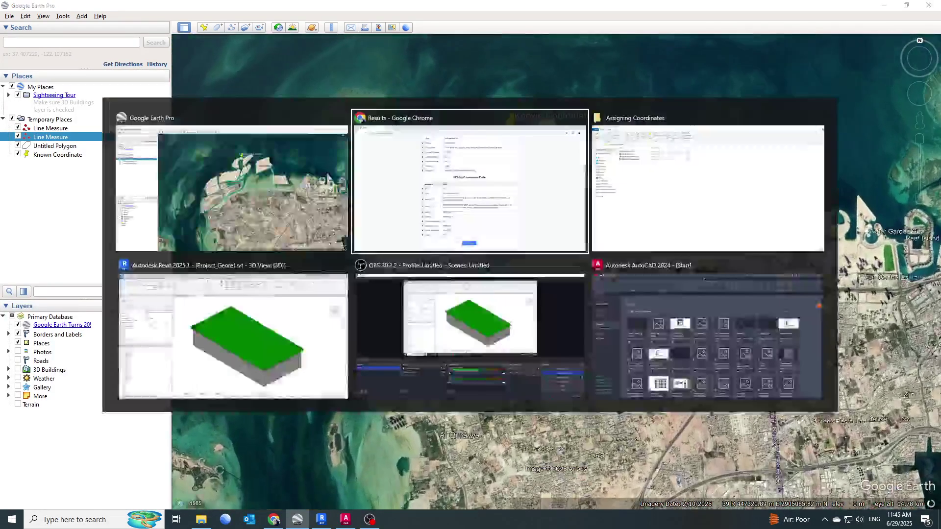
left_click(466, 476)
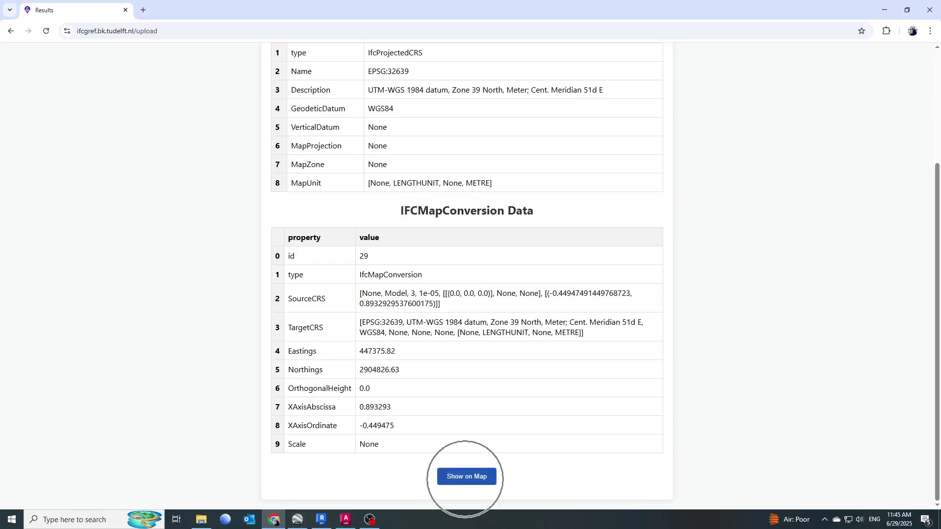